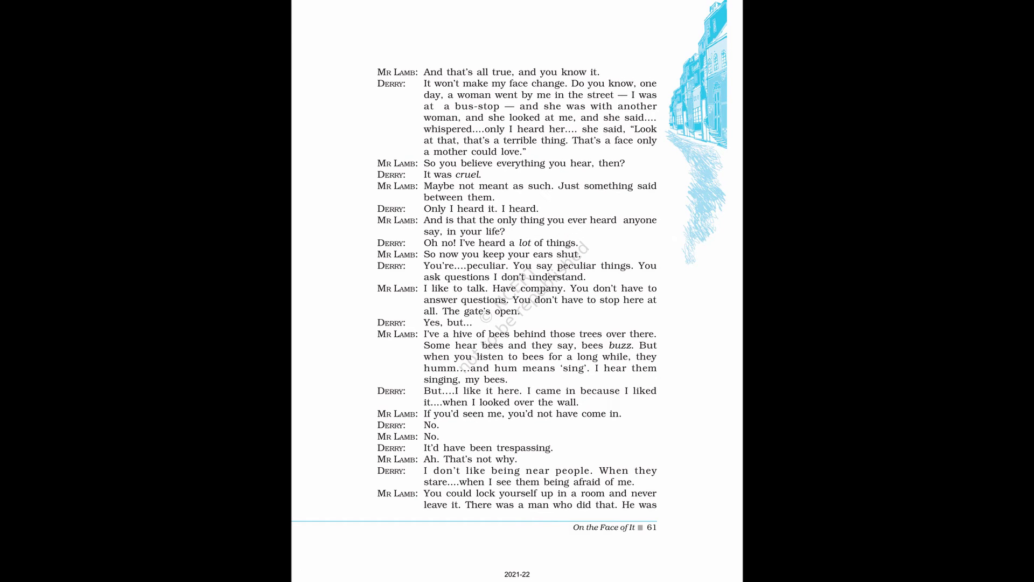
Page forward through the play from page 61 to page 64
key(Page_Down)
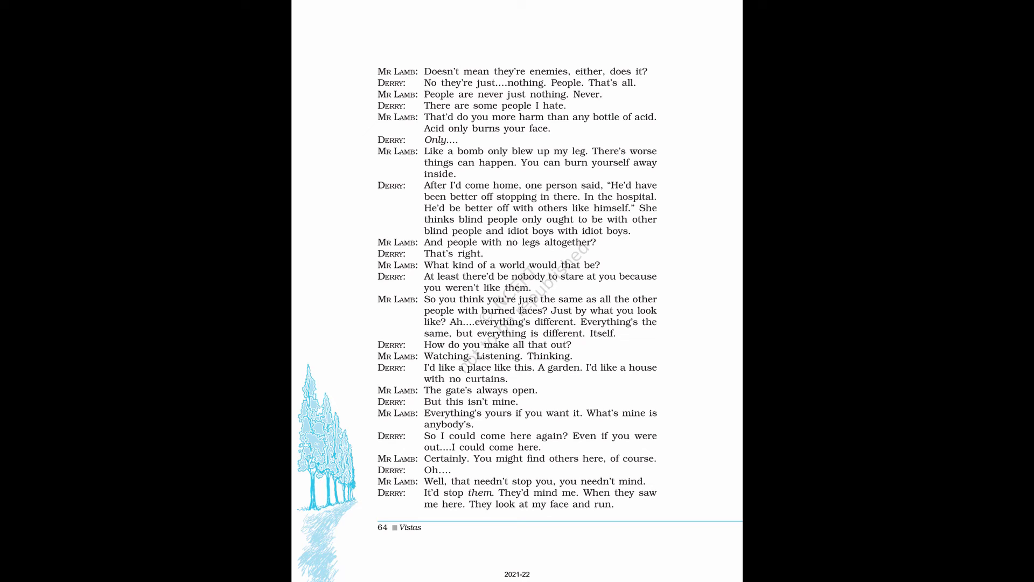
Advance to page 65, where Mr Lamb and Derry discuss the crab apples
key(Page_Down)
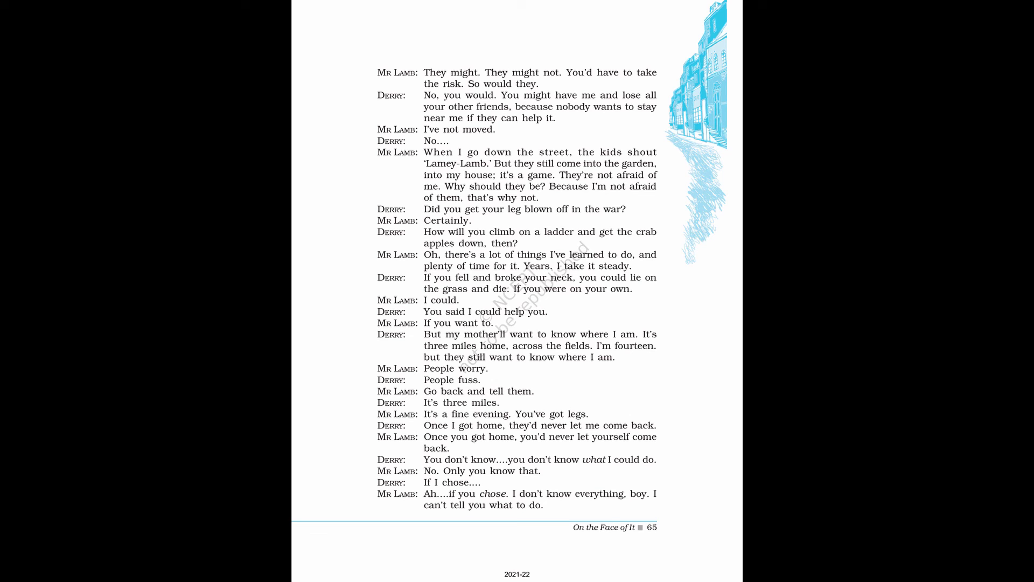
Advance past page 66, where Derry runs off from the garden
key(Page_Down)
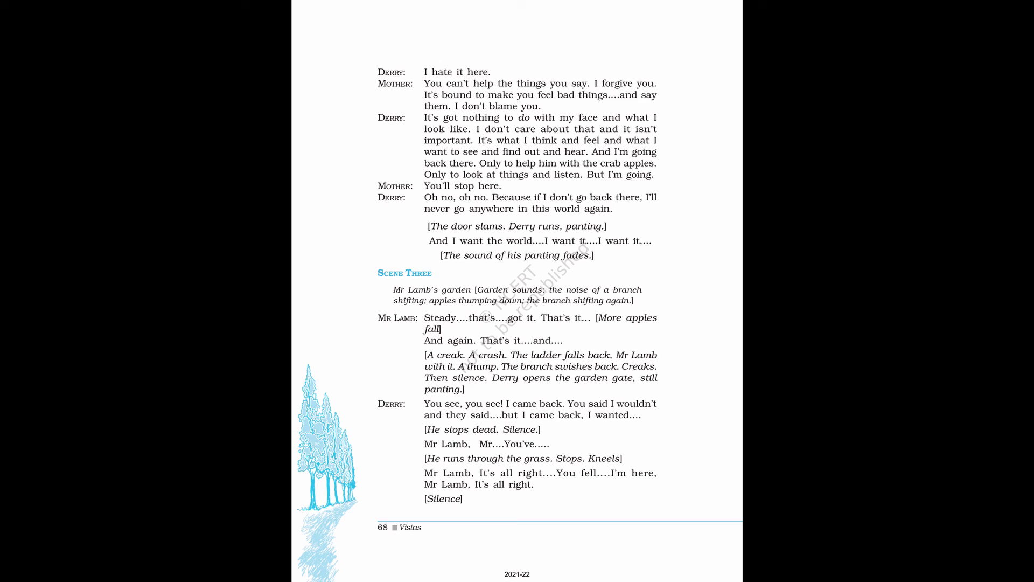
Advance to page 69 with the play's ending and Reading with Insight questions
key(Page_Down)
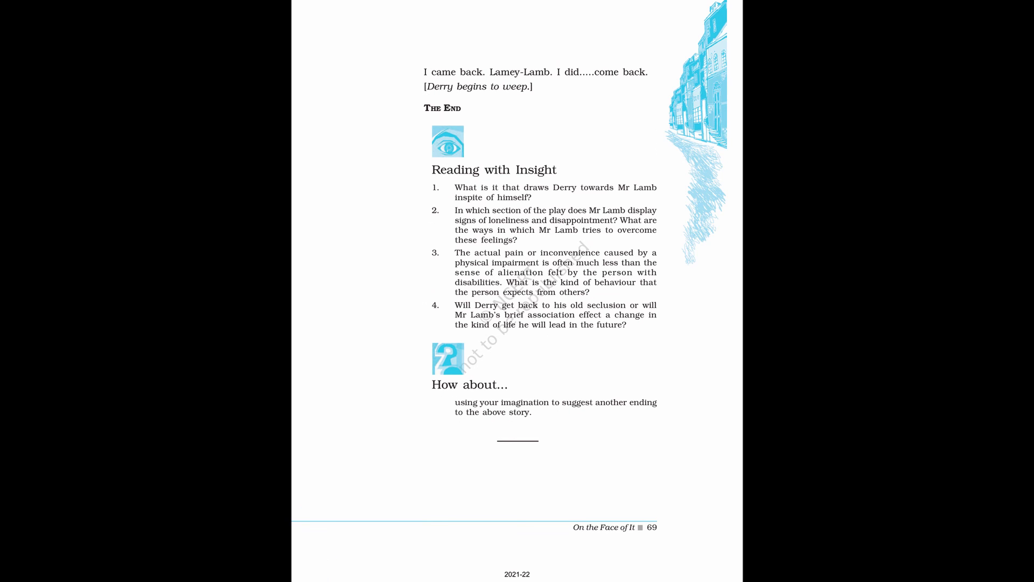